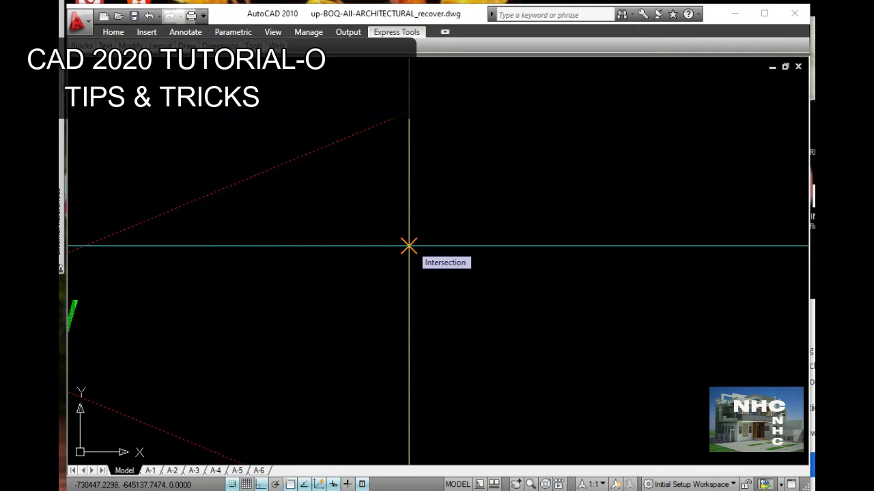
# - Take the grid intersection as the move base point and pan to the bedroom and toilet area
pyautogui.click(409, 246)
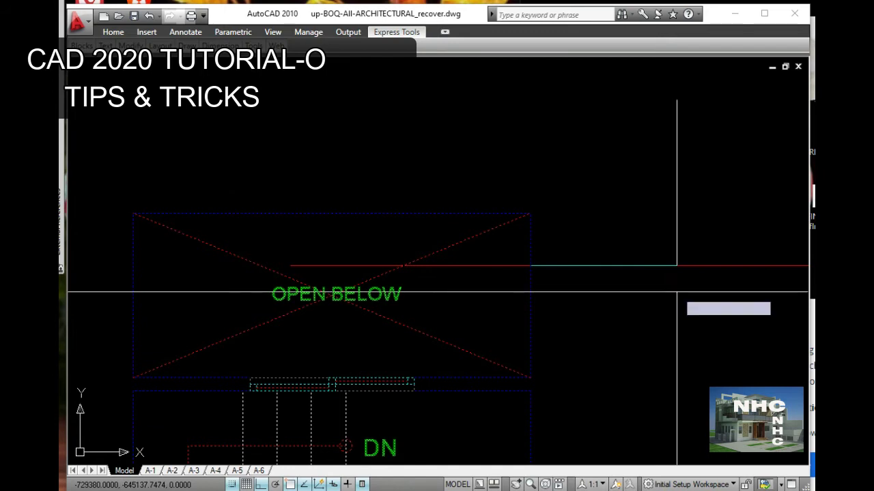
pyautogui.moveTo(683, 297); pyautogui.dragTo(382, 292, button='middle')
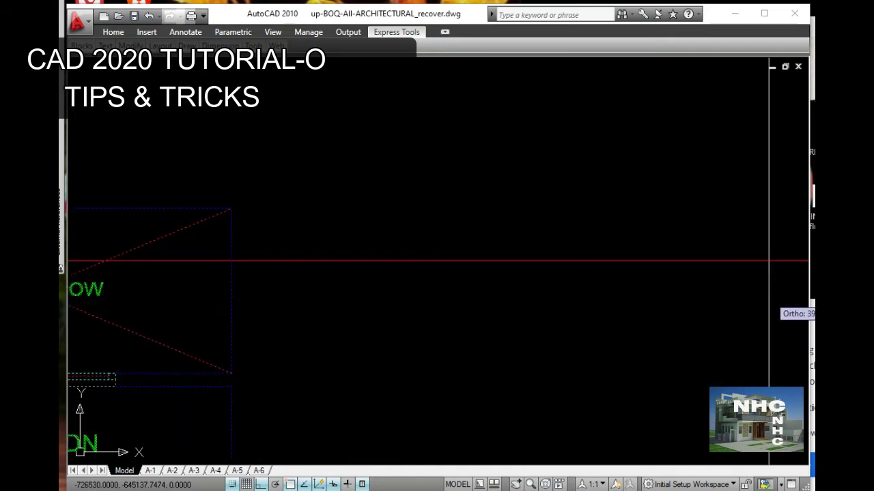
pyautogui.moveTo(741, 307); pyautogui.dragTo(359, 303, button='middle')
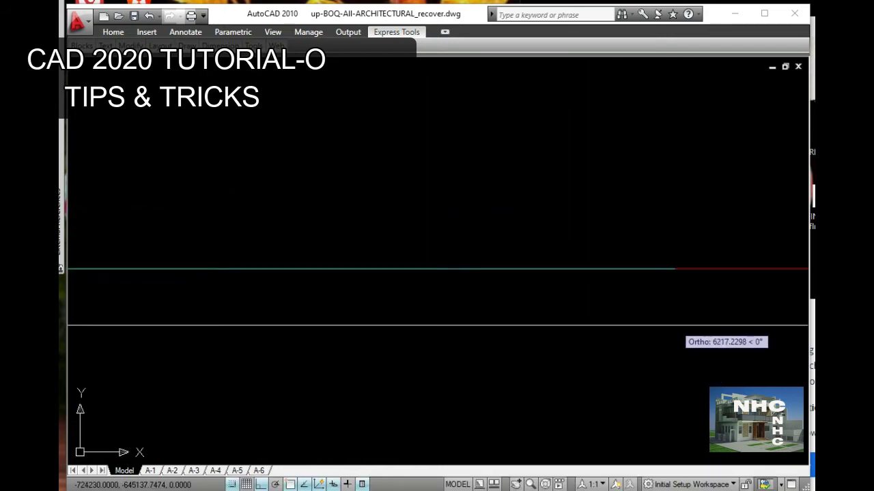
pyautogui.moveTo(634, 327)
pyautogui.mouseDown(button='middle')
pyautogui.moveTo(672, 338)
pyautogui.moveTo(312, 316)
pyautogui.mouseUp(button='middle')
pyautogui.moveTo(669, 325); pyautogui.dragTo(238, 259, button='middle')
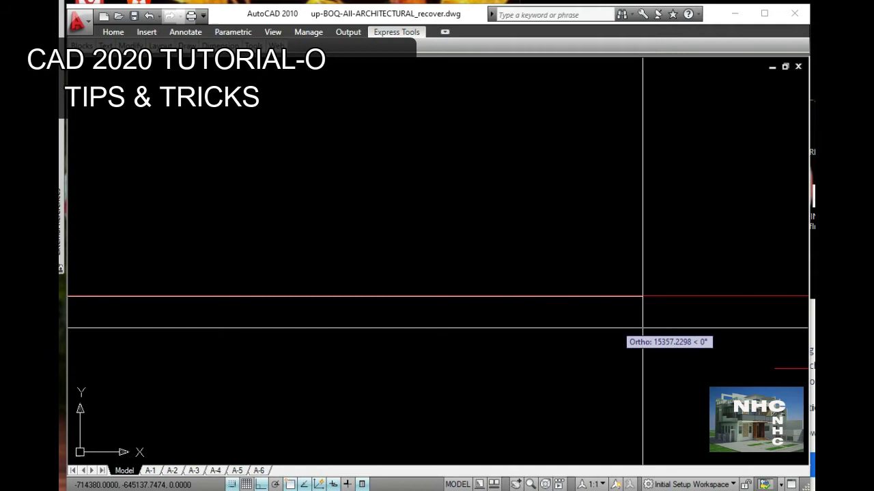
pyautogui.moveTo(667, 326); pyautogui.dragTo(230, 294, button='middle')
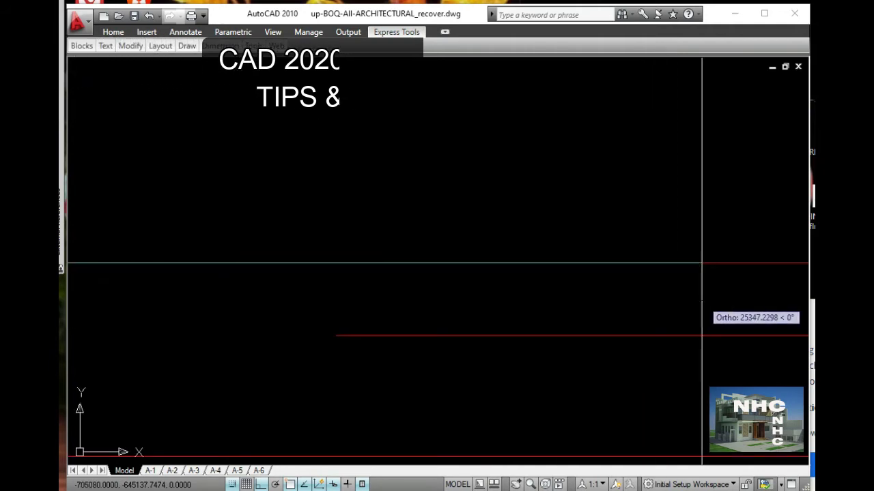
pyautogui.moveTo(750, 291); pyautogui.dragTo(167, 294, button='middle')
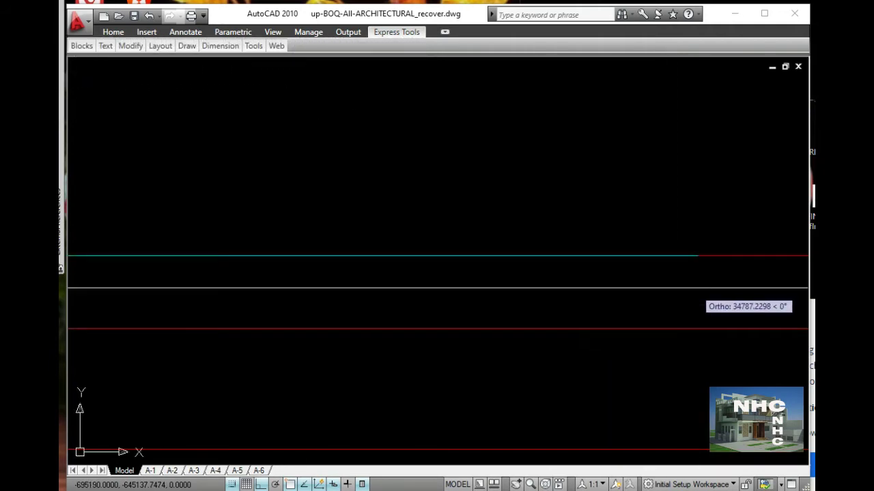
pyautogui.moveTo(714, 303); pyautogui.dragTo(205, 301, button='middle')
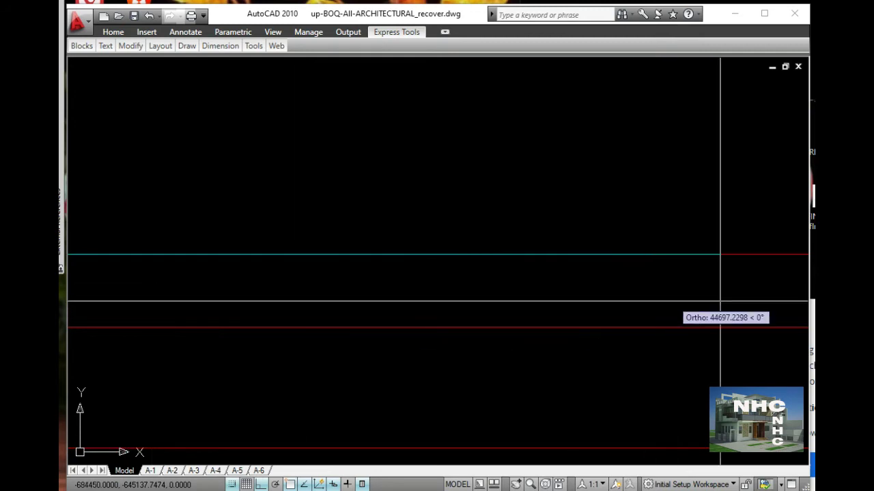
pyautogui.moveTo(737, 307); pyautogui.dragTo(205, 304, button='middle')
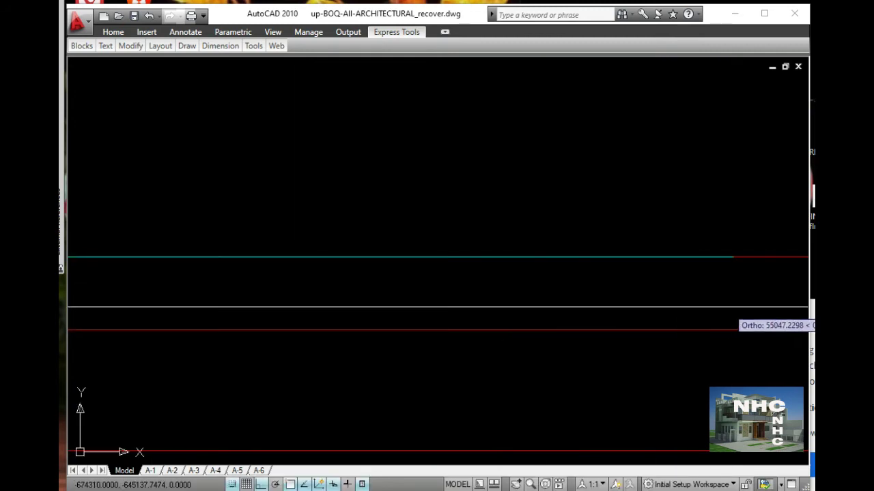
pyautogui.moveTo(625, 302); pyautogui.dragTo(168, 313, button='middle')
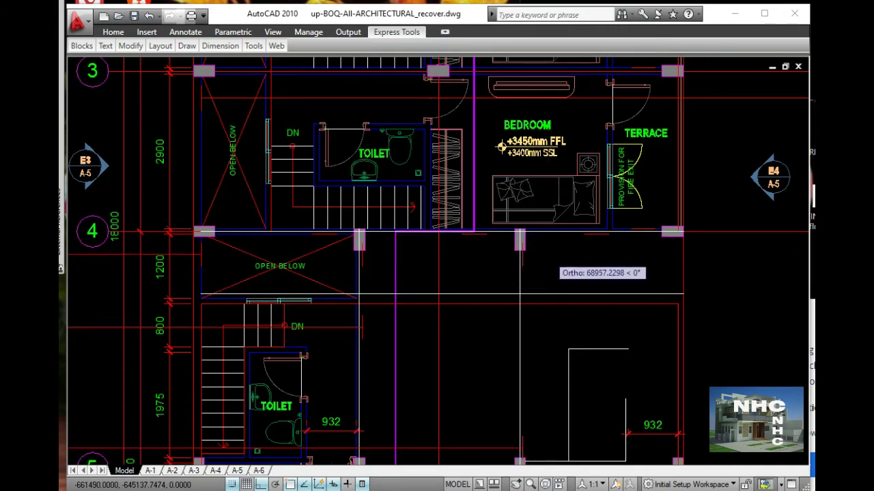
# - Zoom in on the column and apply the Perpendicular (PER) snap for the destination point
pyautogui.scroll(4, 549, 256)
pyautogui.scroll(2, 546, 255)
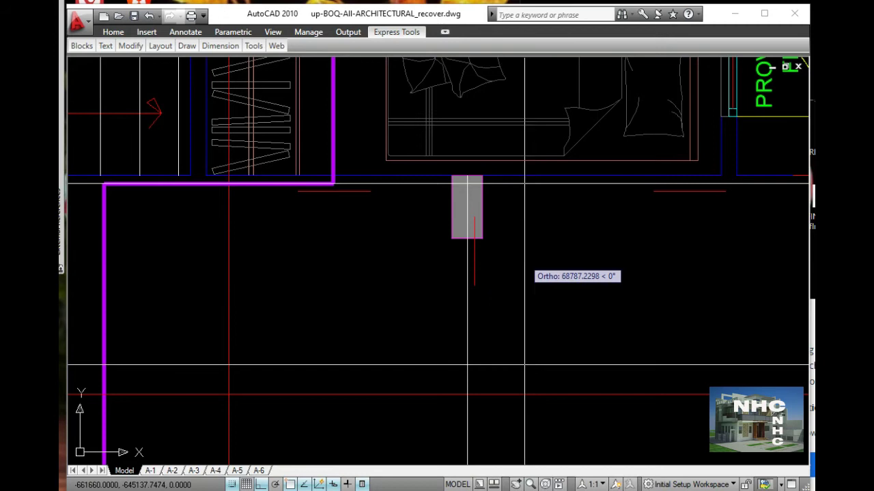
pyautogui.write('per')
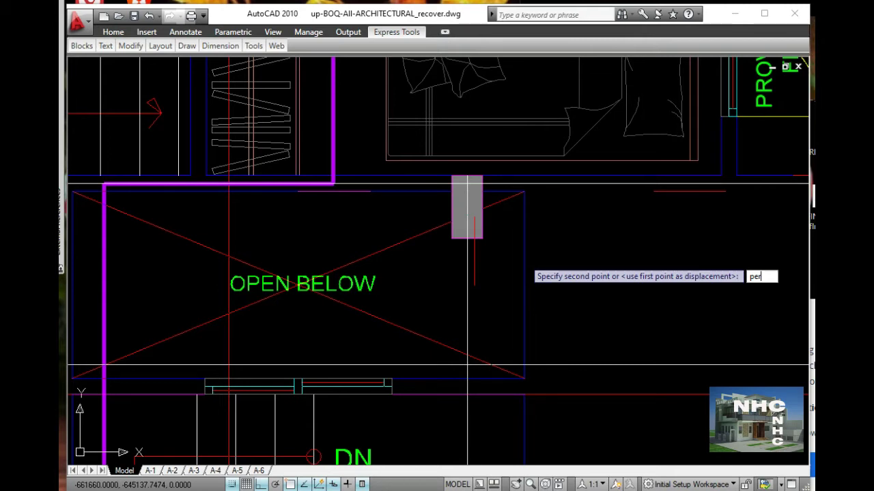
pyautogui.press('Return')
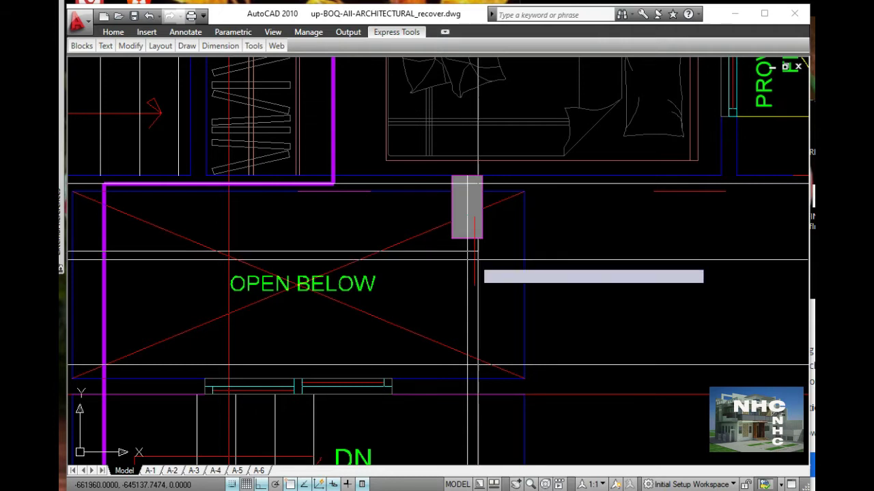
pyautogui.scroll(3, 467, 258)
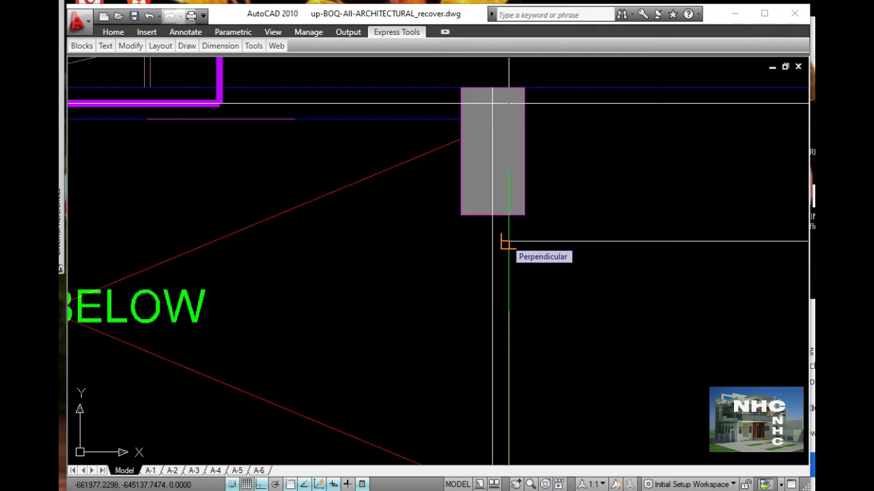
# - Drop the OPEN BELOW unit perpendicular to the column line and recentre the view on it
pyautogui.click(509, 240)
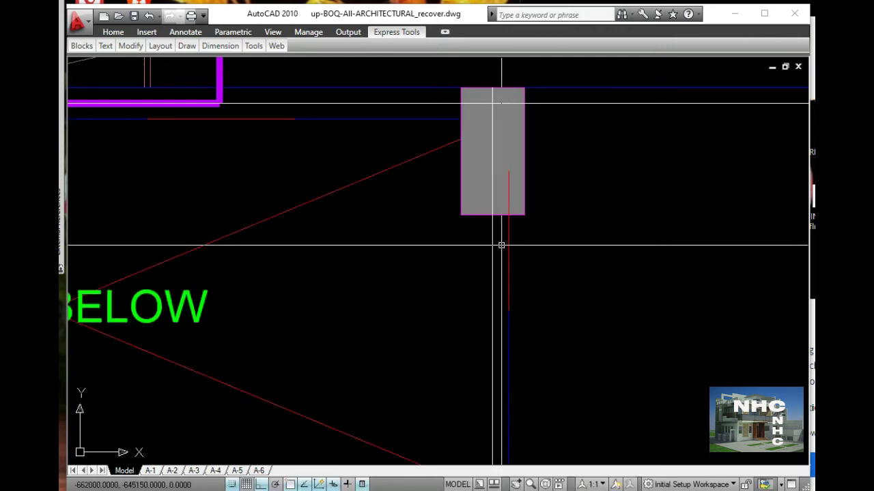
pyautogui.scroll(-2, 319, 362)
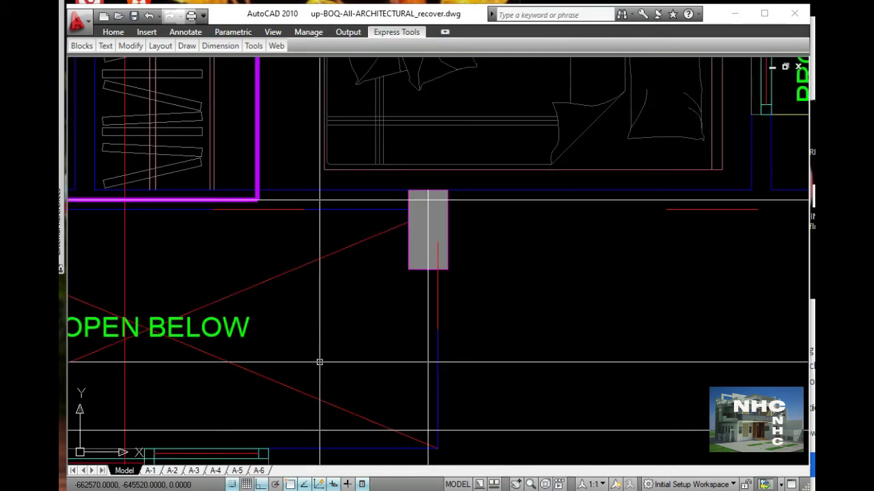
pyautogui.moveTo(320, 362); pyautogui.dragTo(503, 243, button='middle')
pyautogui.scroll(-2, 503, 243)
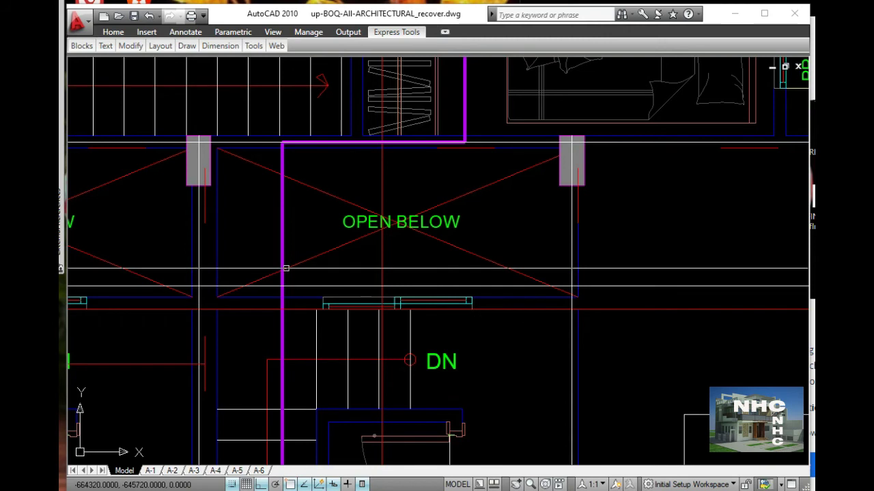
pyautogui.scroll(1, 212, 205)
pyautogui.scroll(4, 212, 198)
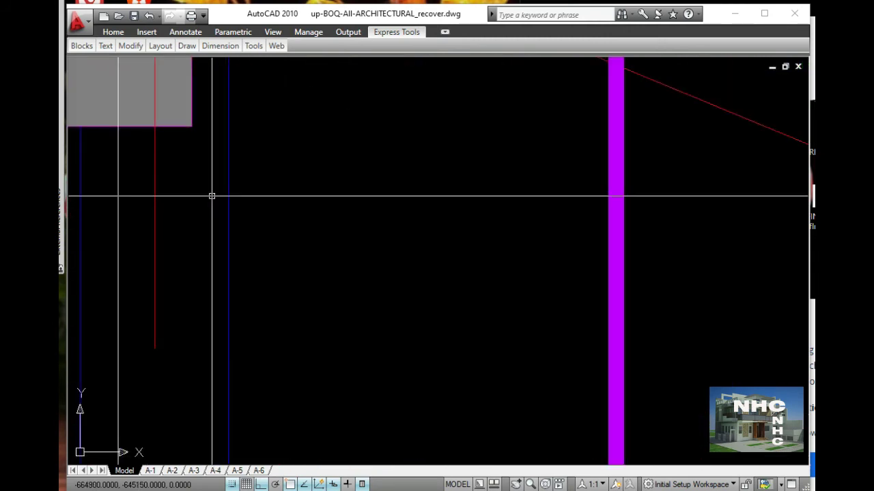
# - Start a MOVE of the blue vertical line, with its base point on the line
pyautogui.moveTo(212, 195); pyautogui.dragTo(272, 217, button='middle')
pyautogui.write('m')
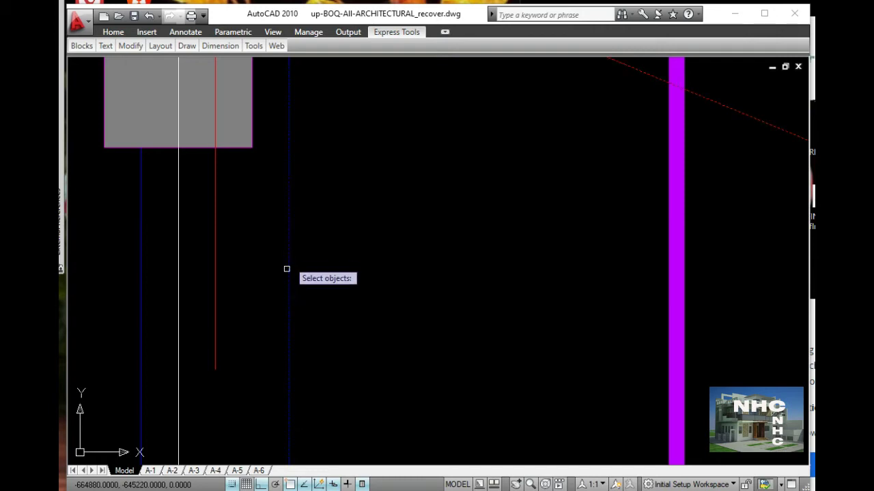
pyautogui.click(289, 247)
pyautogui.press('Return')
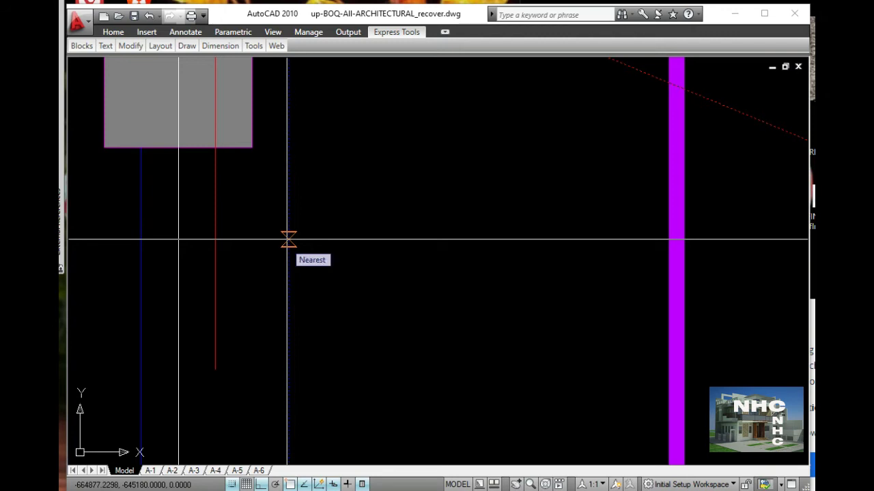
pyautogui.click(289, 239)
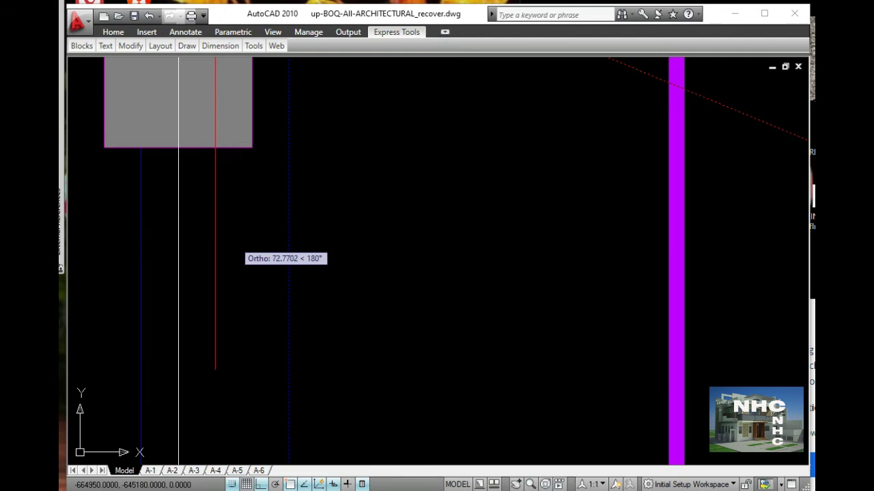
# - Place the blue line perpendicular to the neighbouring column line using the PER snap
pyautogui.write('per')
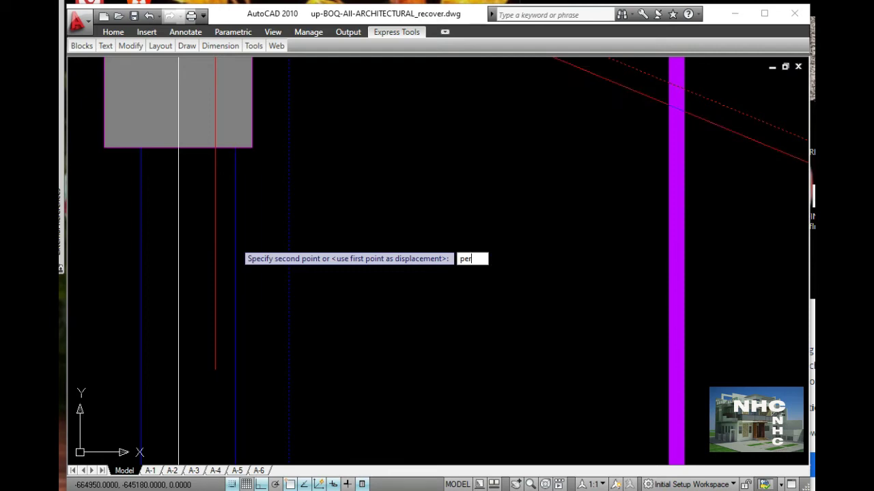
pyautogui.press('Return')
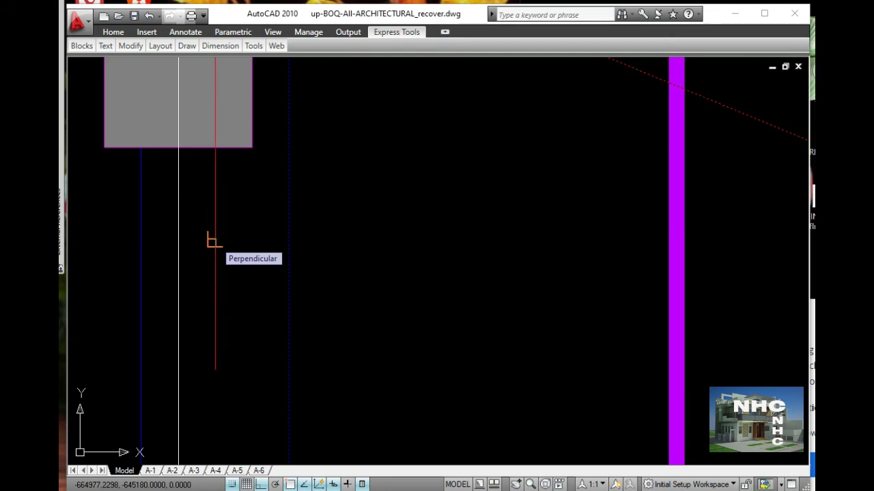
pyautogui.click(213, 242)
pyautogui.scroll(-2, 244, 240)
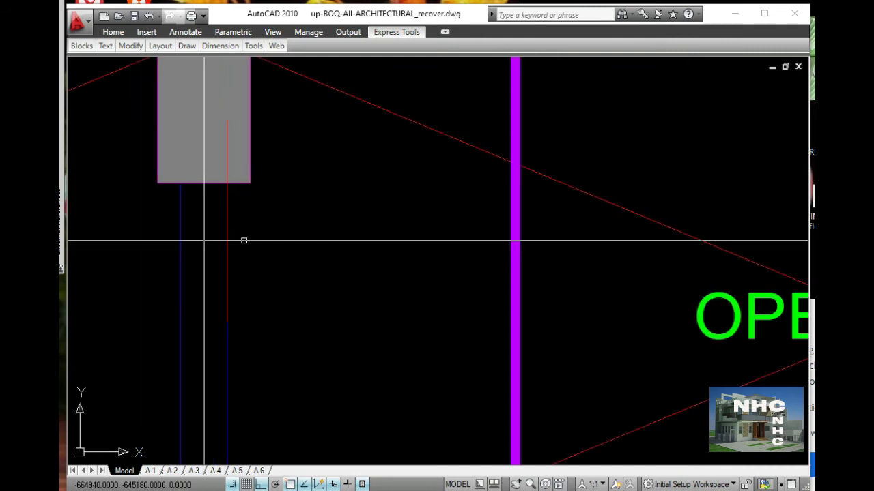
pyautogui.scroll(-2, 243, 239)
pyautogui.scroll(-2, 244, 239)
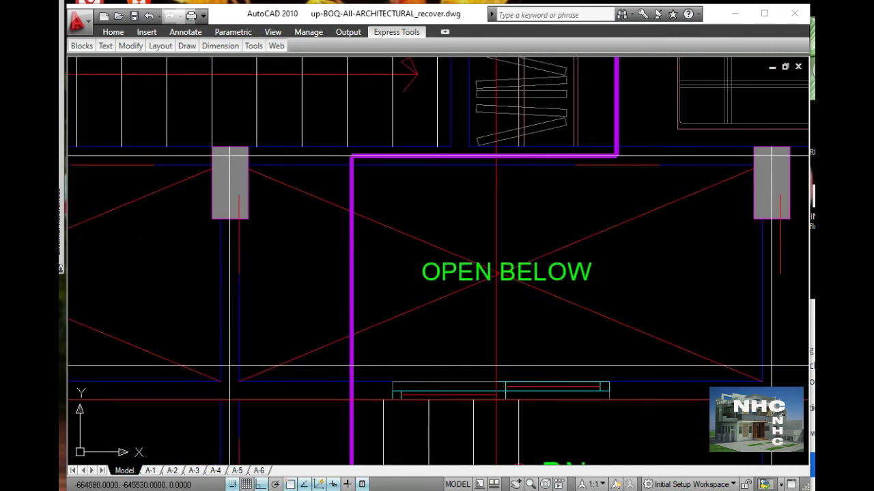
# - Zoom out to show both OPEN BELOW voids, their DN stairs and the bedrooms below
pyautogui.moveTo(397, 301); pyautogui.dragTo(380, 219, button='middle')
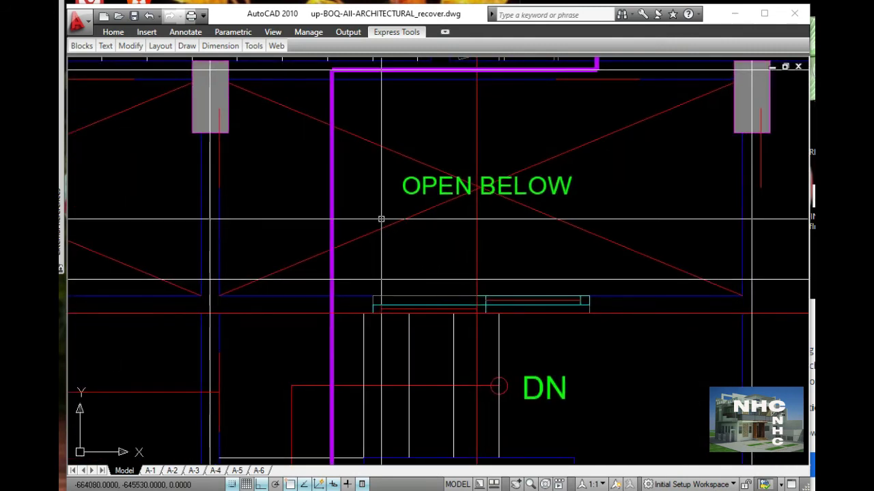
pyautogui.scroll(-2, 381, 219)
pyautogui.moveTo(390, 331); pyautogui.dragTo(396, 236, button='middle')
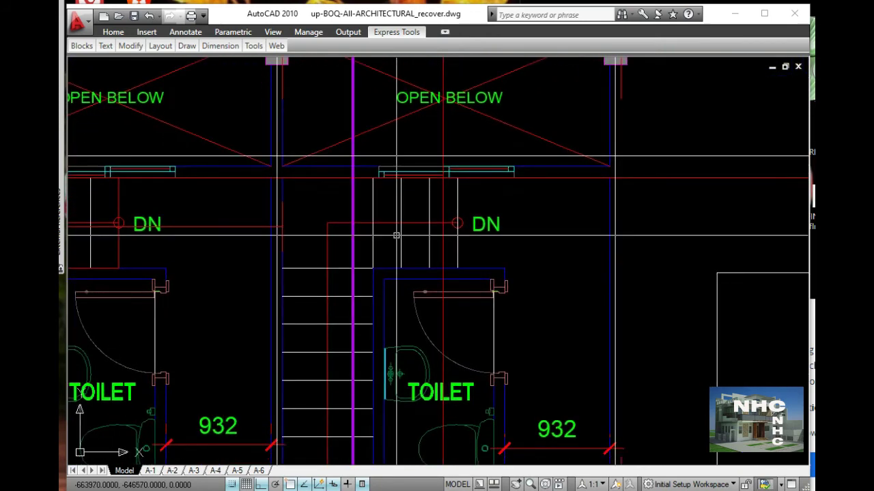
pyautogui.scroll(-2, 396, 235)
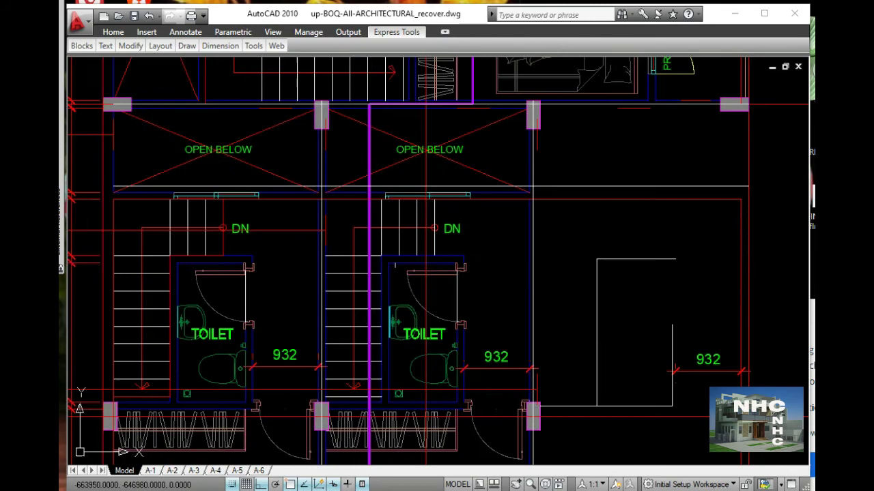
pyautogui.moveTo(440, 464)
pyautogui.mouseDown(button='middle')
pyautogui.moveTo(407, 332)
pyautogui.moveTo(402, 259)
pyautogui.mouseUp(button='middle')
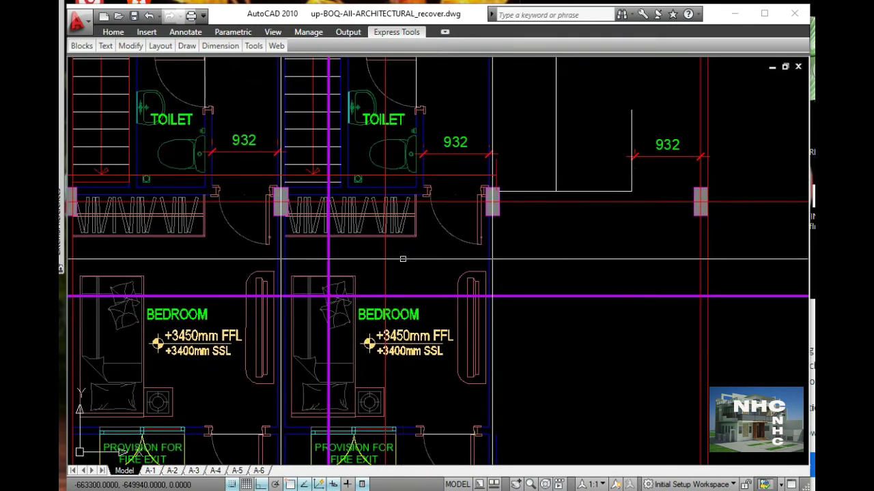
# - Pan across the empty model space to the standalone bedroom, toilet and terrace unit
pyautogui.click(425, 186)
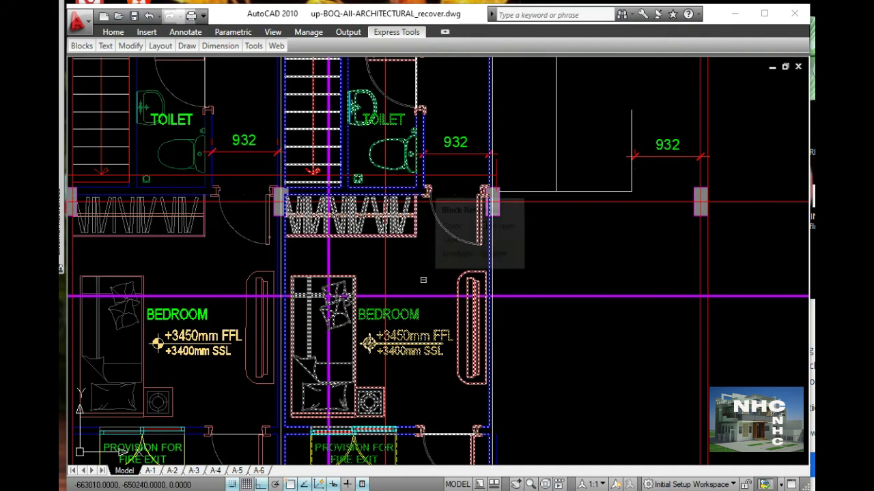
pyautogui.moveTo(424, 357); pyautogui.dragTo(423, 239, button='middle')
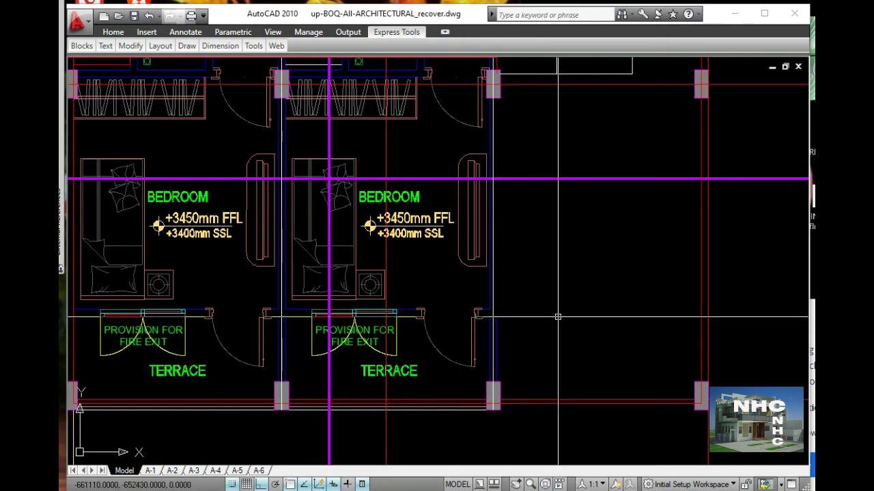
pyautogui.moveTo(245, 282); pyautogui.dragTo(581, 291, button='middle')
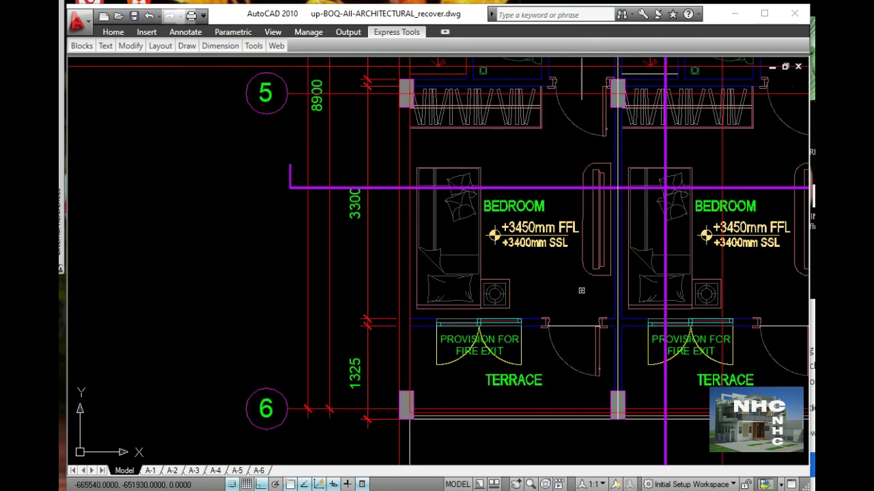
pyautogui.moveTo(306, 285); pyautogui.dragTo(657, 287, button='middle')
pyautogui.moveTo(209, 282); pyautogui.dragTo(584, 291, button='middle')
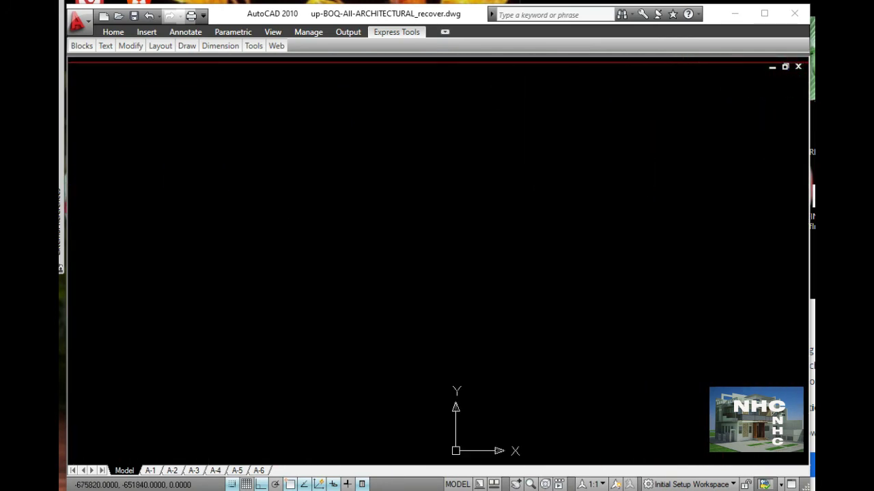
pyautogui.moveTo(137, 275); pyautogui.dragTo(321, 289, button='middle')
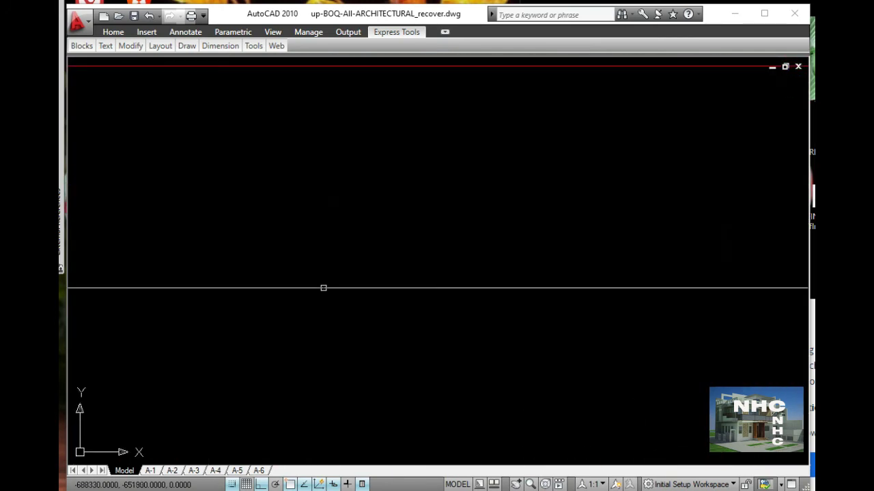
pyautogui.moveTo(125, 259); pyautogui.dragTo(612, 293, button='middle')
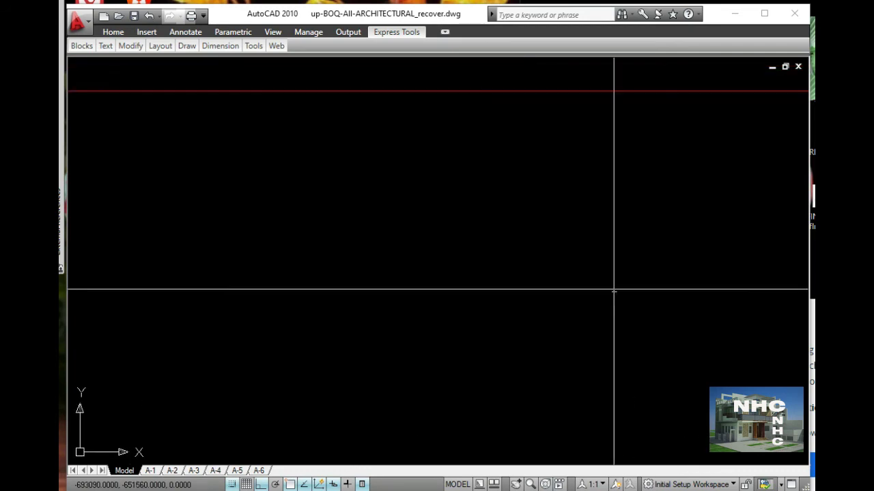
pyautogui.moveTo(77, 292); pyautogui.dragTo(345, 308, button='middle')
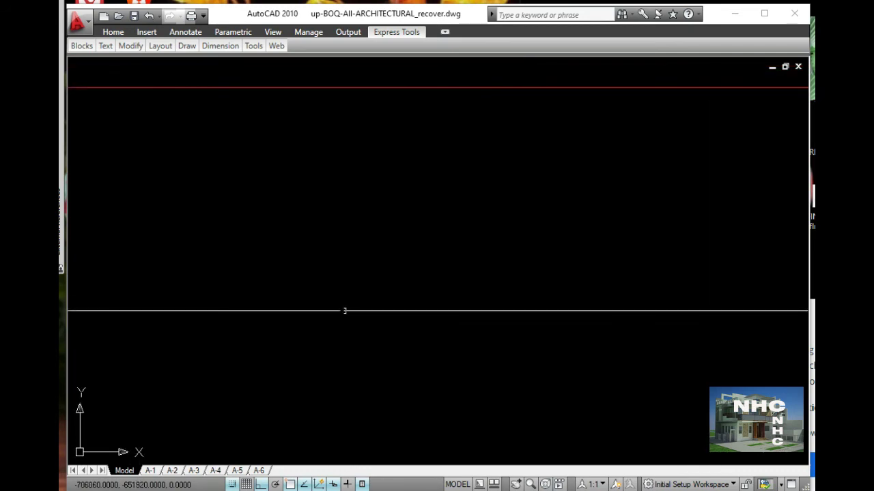
pyautogui.moveTo(322, 299)
pyautogui.mouseDown(button='middle')
pyautogui.moveTo(285, 320)
pyautogui.moveTo(310, 300)
pyautogui.moveTo(161, 301)
pyautogui.mouseUp(button='middle')
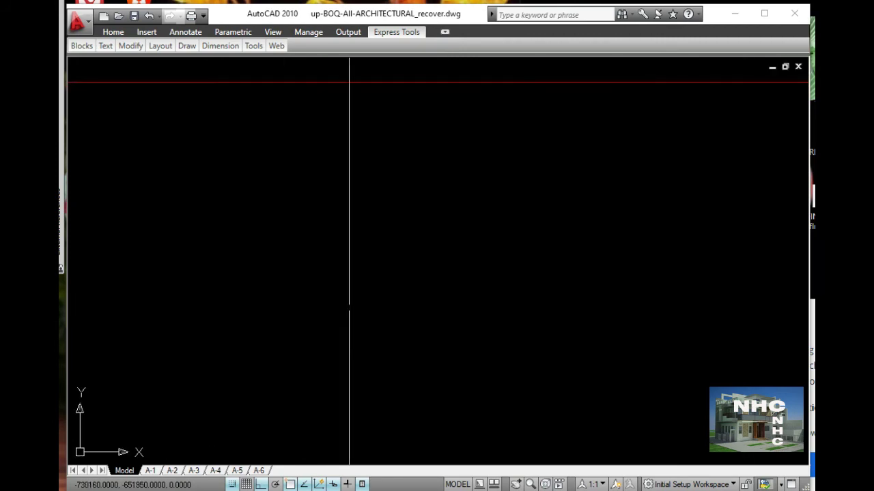
pyautogui.moveTo(683, 304); pyautogui.dragTo(682, 297, button='middle')
pyautogui.moveTo(427, 322); pyautogui.dragTo(468, 294, button='middle')
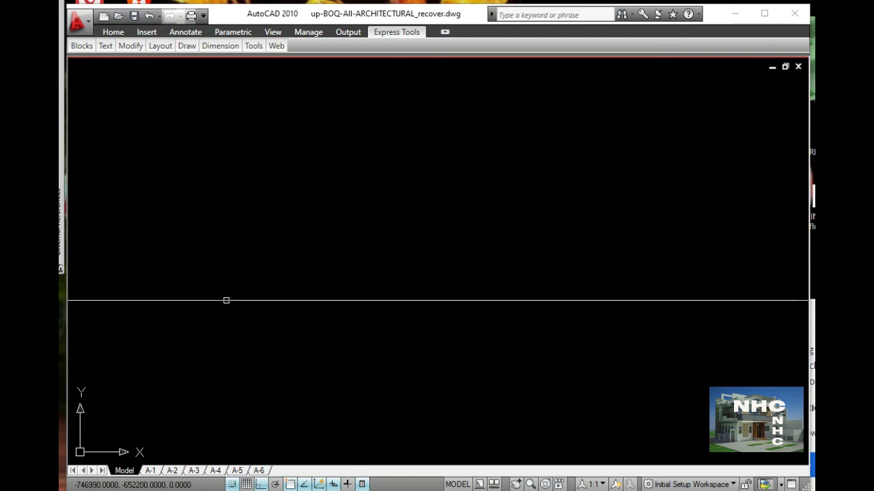
pyautogui.moveTo(348, 306); pyautogui.dragTo(351, 312, button='middle')
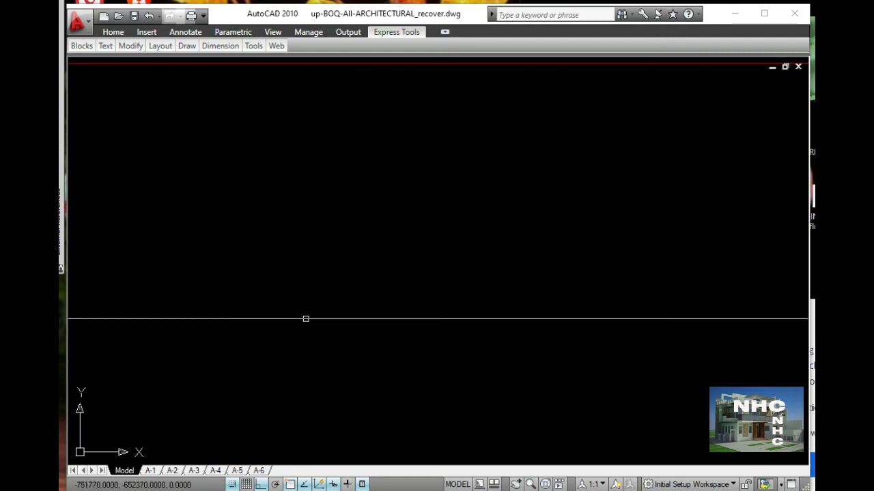
pyautogui.moveTo(133, 293); pyautogui.dragTo(133, 287, button='middle')
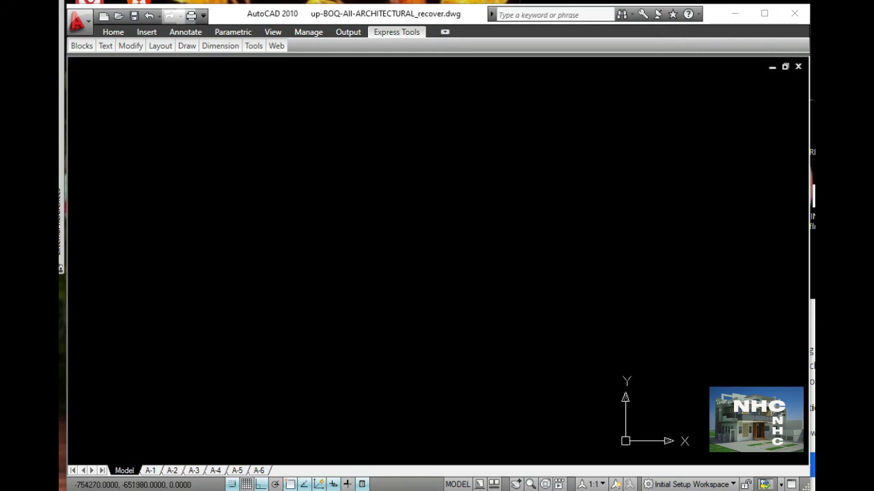
pyautogui.moveTo(212, 277); pyautogui.dragTo(647, 276, button='middle')
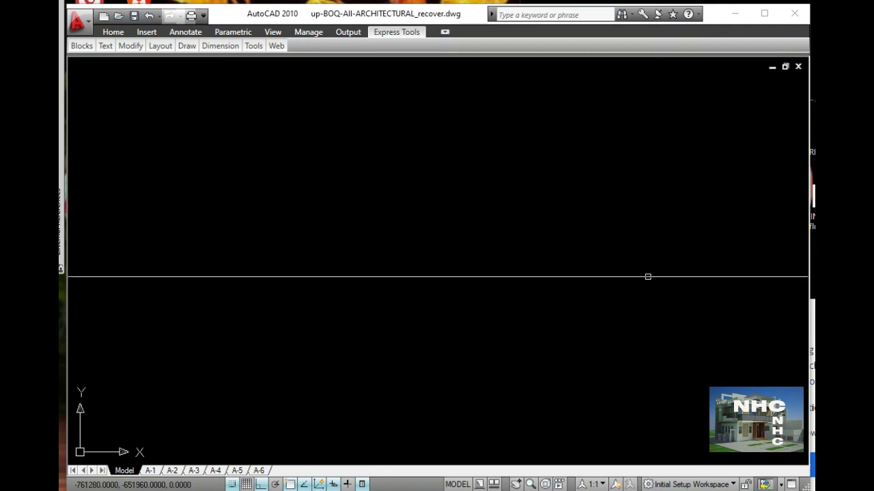
pyautogui.moveTo(189, 294)
pyautogui.mouseDown(button='middle')
pyautogui.moveTo(709, 299)
pyautogui.moveTo(647, 372)
pyautogui.mouseUp(button='middle')
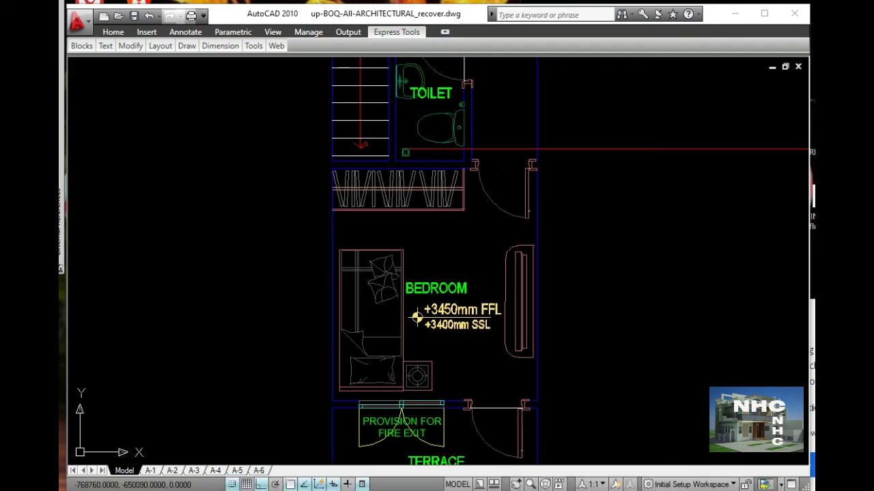
pyautogui.moveTo(611, 243); pyautogui.dragTo(580, 389, button='middle')
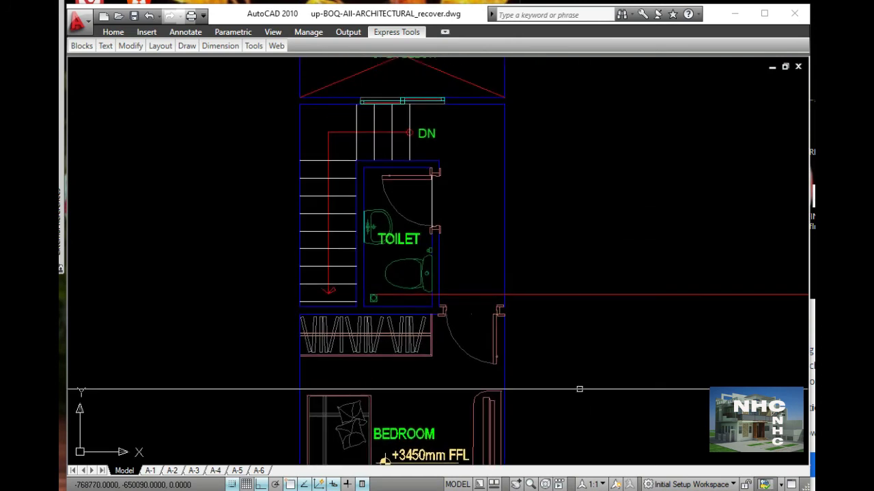
pyautogui.click(501, 314)
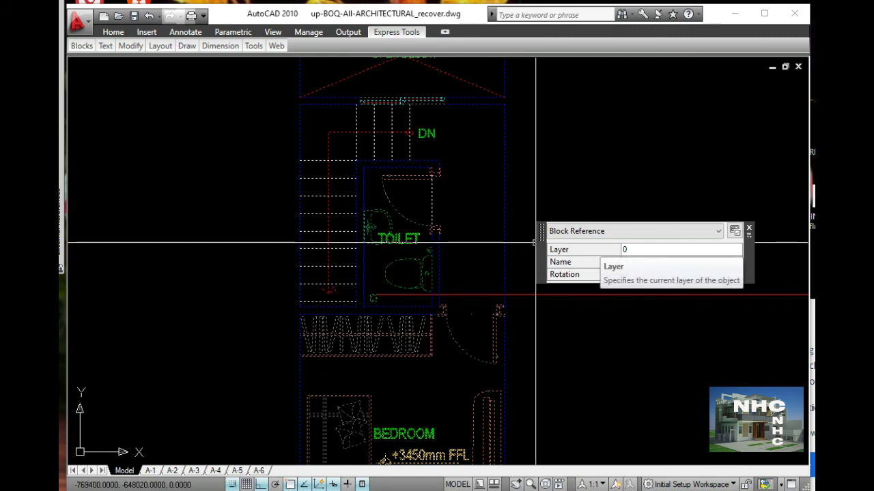
pyautogui.press('Escape')
pyautogui.press('Return')
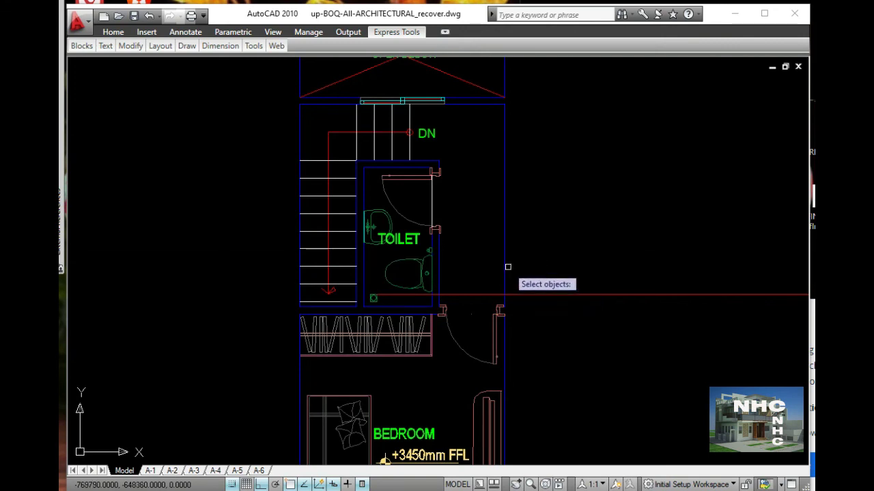